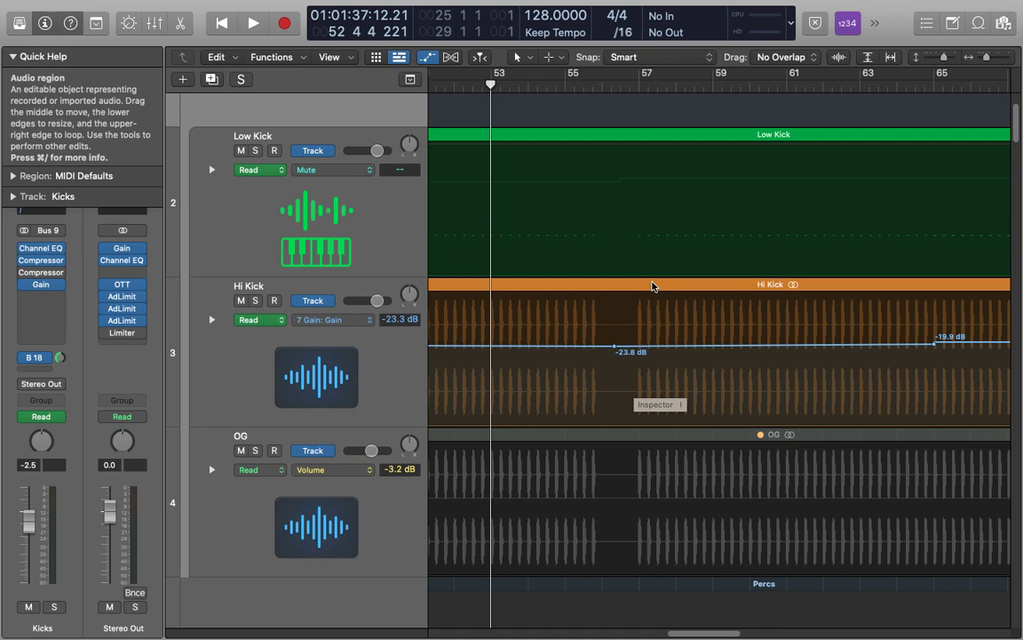
Nudge the Hi Kick gain automation up and down in single Option-arrow steps, then drag its point to -22.7 dB.
left_click(614, 346)
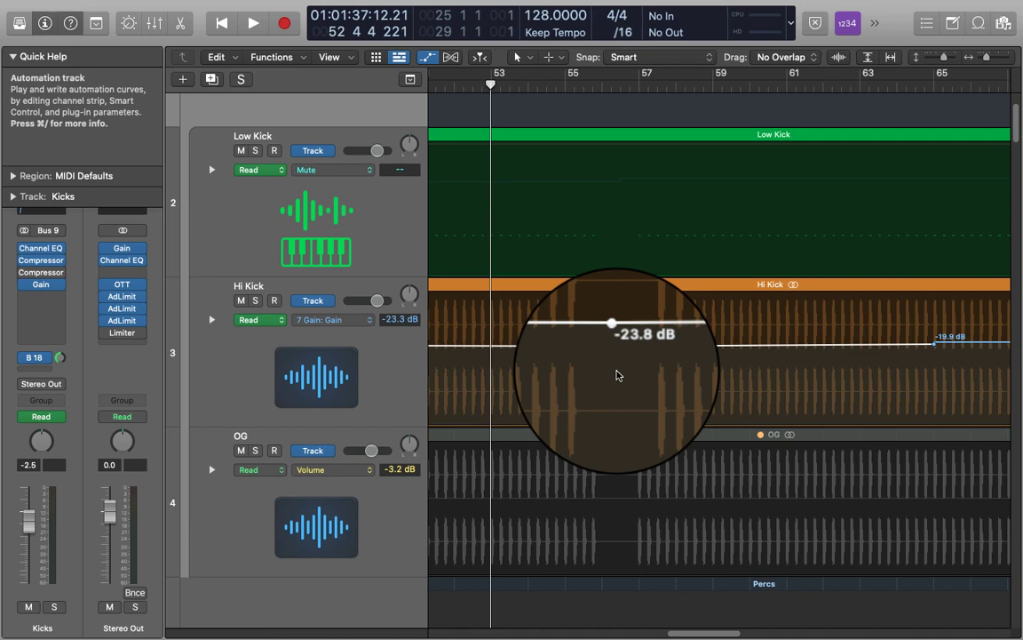
key("alt")
key("alt+Up")
key("alt+Down")
key("alt+Down")
key("alt+Down")
key("alt+Down")
key("alt+Up")
key("alt+Up")
key("alt+Up")
key("alt+Up")
key("alt+Down")
key("alt+Down")
key("alt+Down")
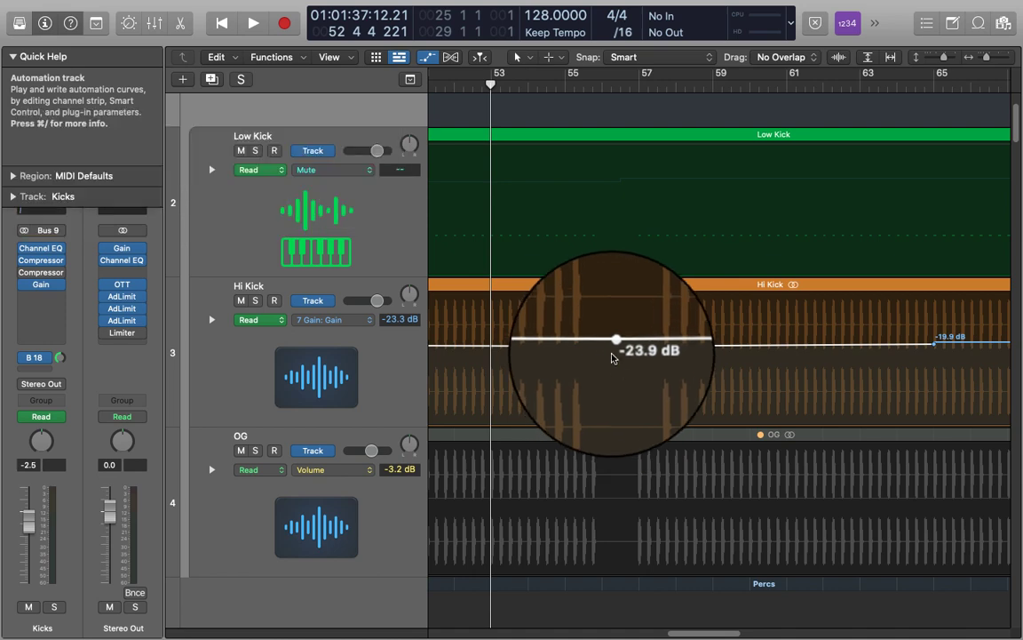
left_click(614, 345)
left_click_drag(614, 345, 617, 349)
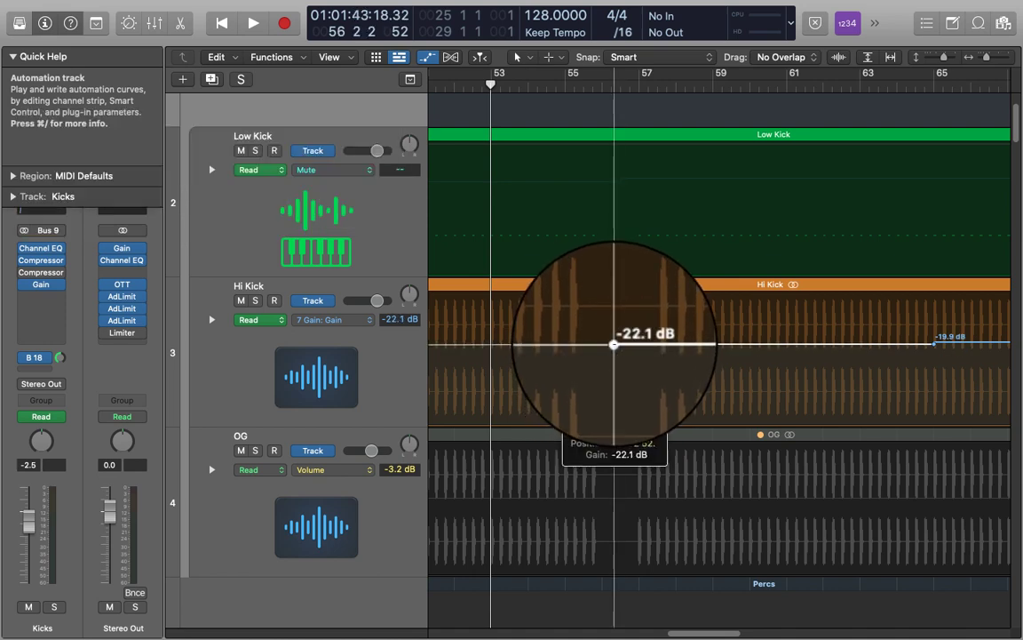